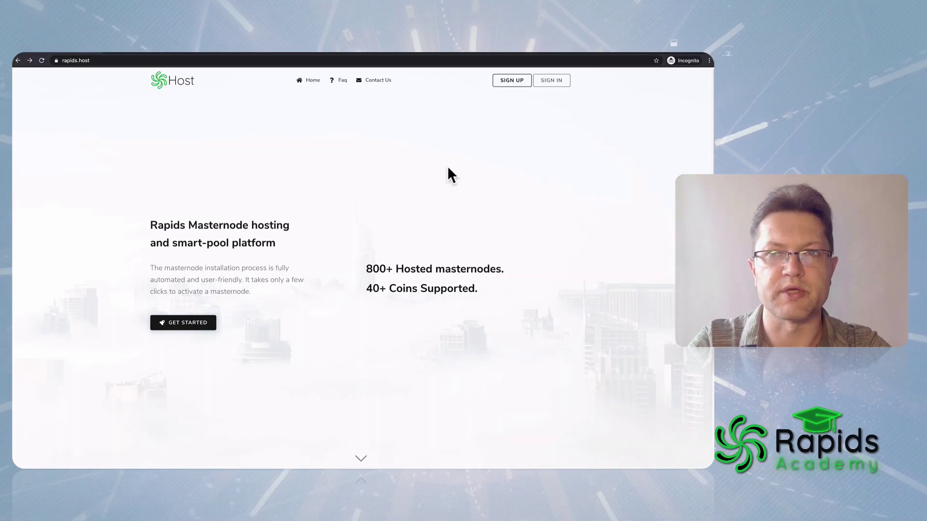
Register a new Rapids Host account with username, email and password, agreeing to the terms.
left_click(512, 83)
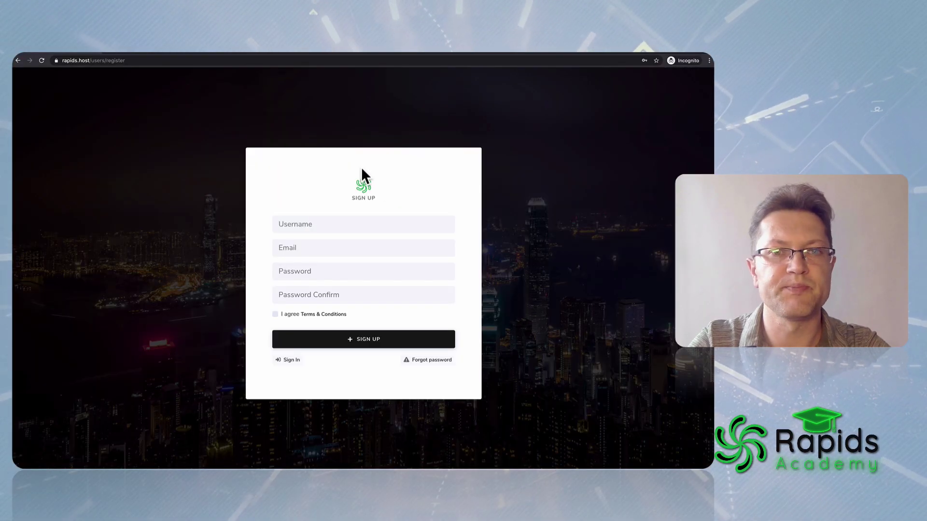
left_click(334, 223)
key("Tab")
key("Tab")
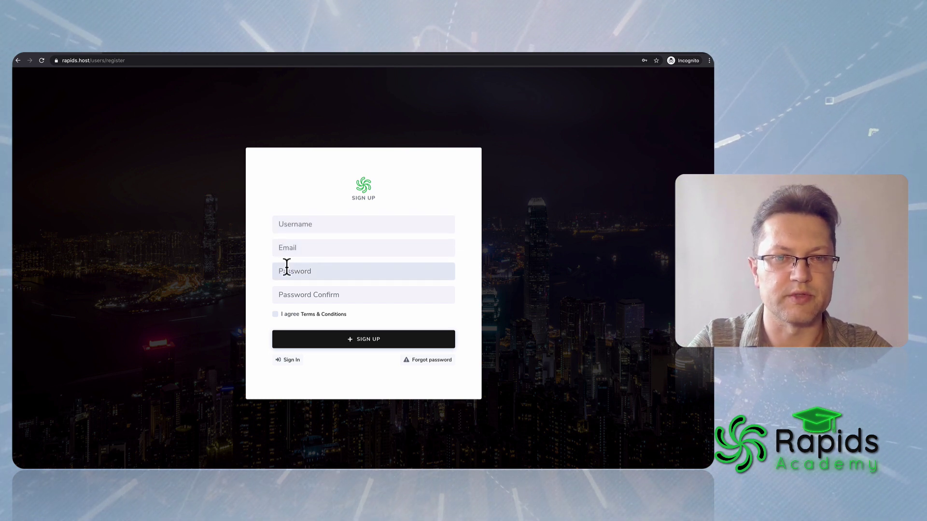
left_click(274, 314)
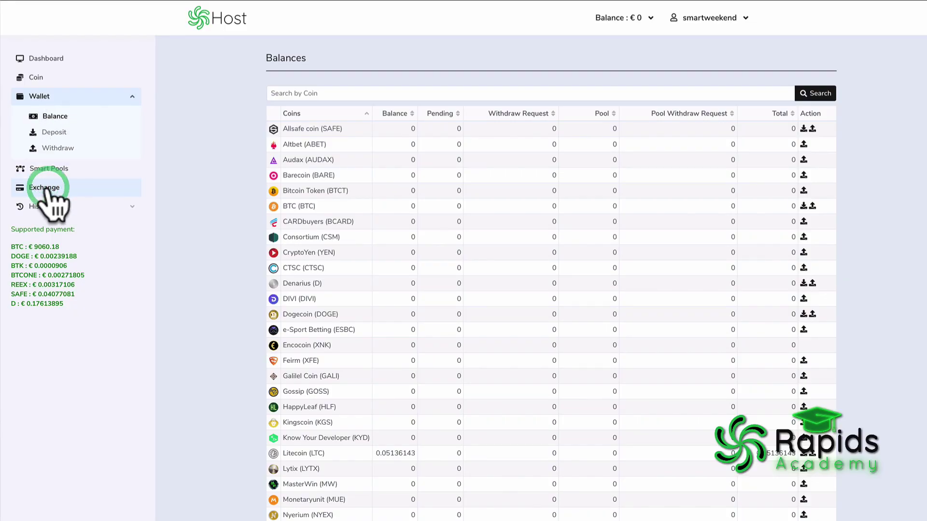
Exchange the whole Litecoin balance into euro credit, then attempt the RPD masternode deployment.
left_click(46, 189)
left_click(404, 213)
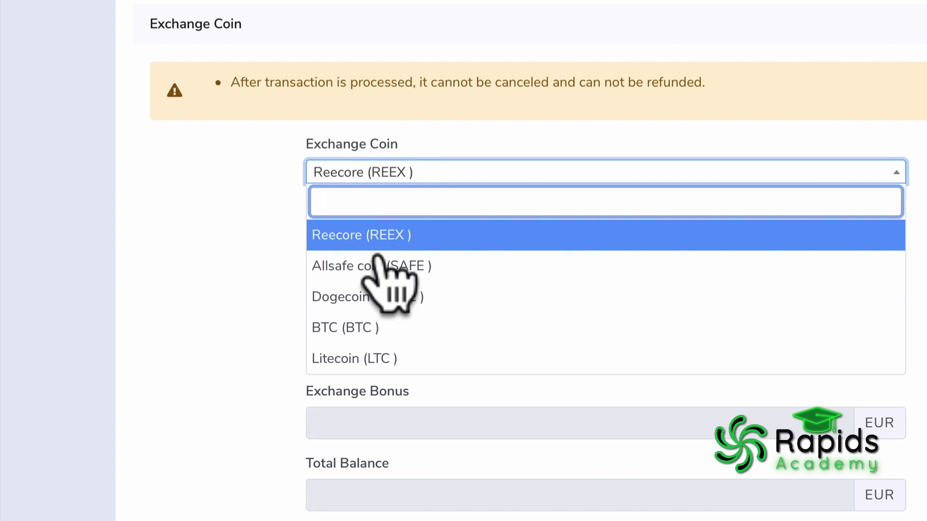
left_click(374, 358)
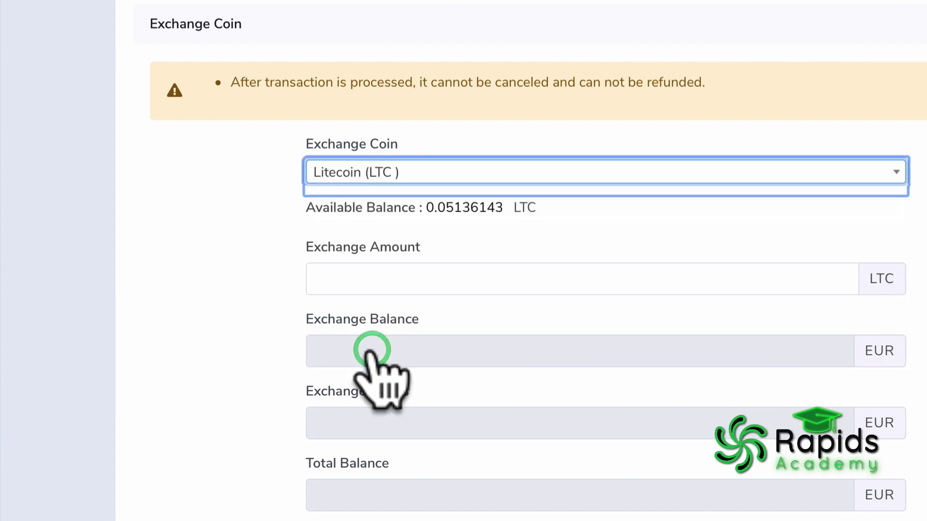
left_click(455, 207)
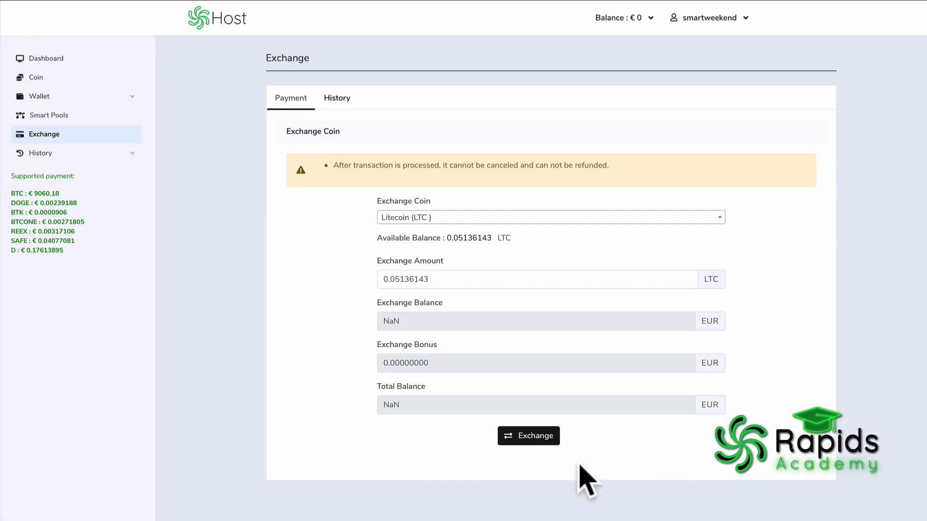
left_click(527, 434)
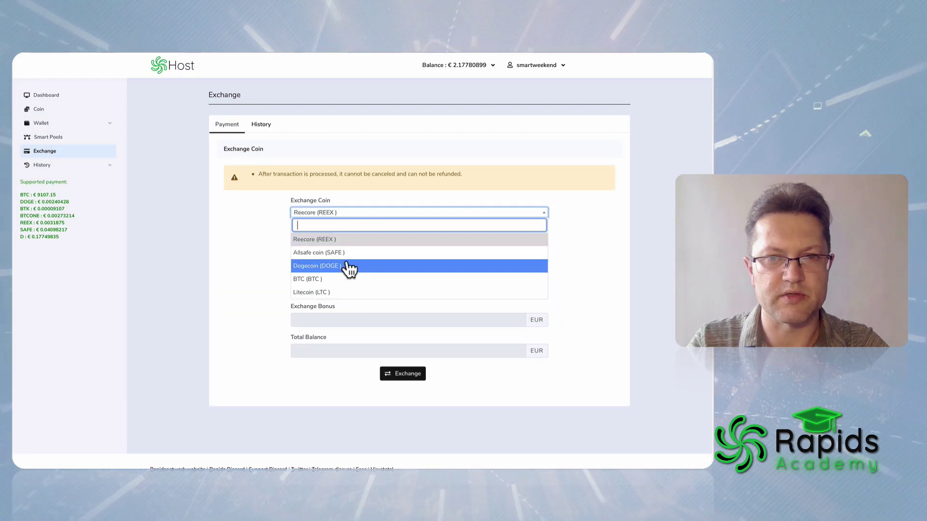
left_click(197, 231)
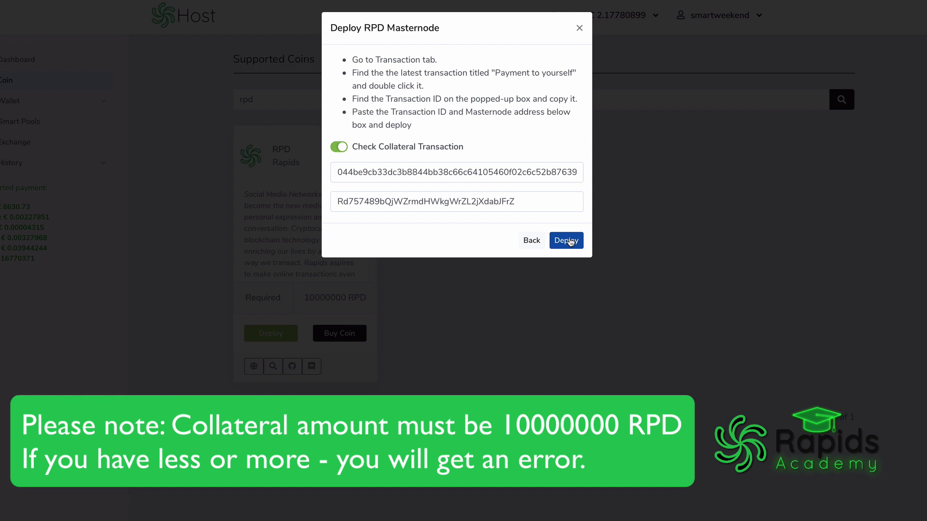
left_click(568, 240)
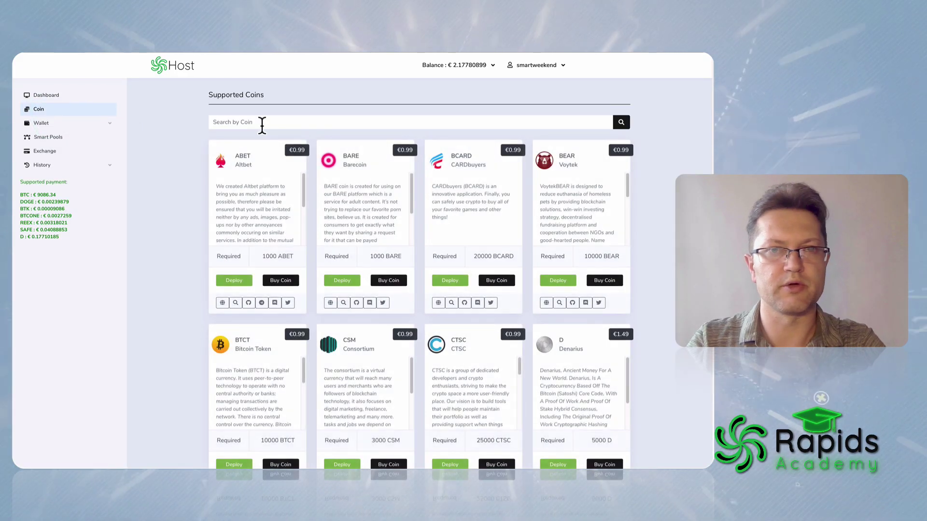
Filter coins by 'rapids' and start an RPD masternode deployment on the monthly plan with setup guide.
left_click(263, 123)
type("rap")
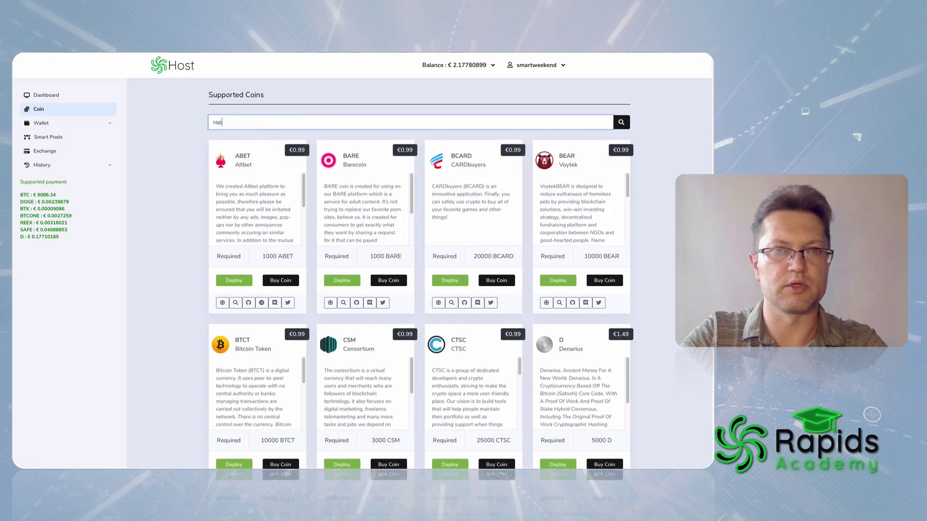
type("ids")
key("Return")
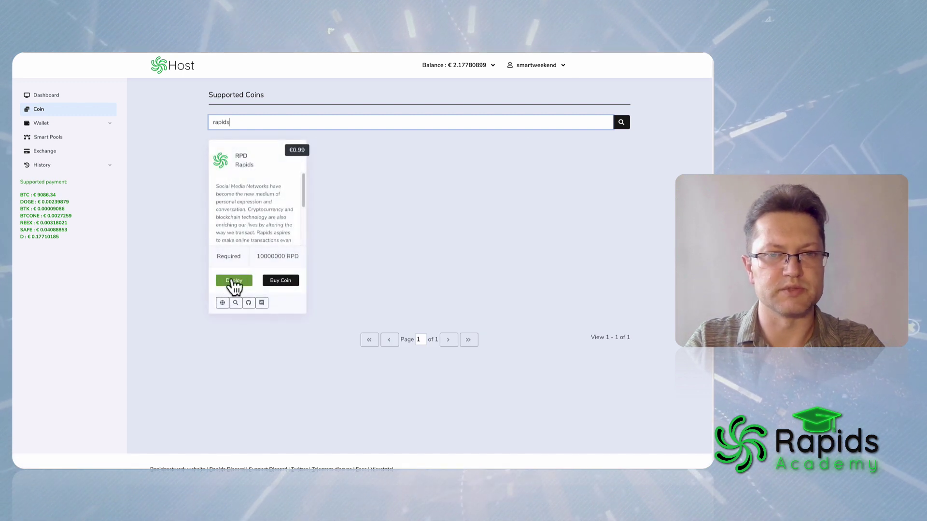
left_click(232, 280)
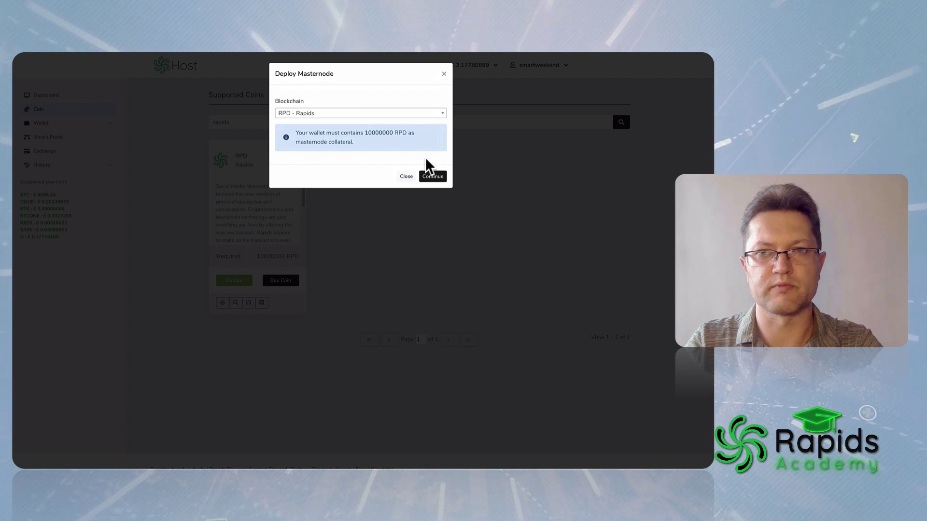
left_click(433, 177)
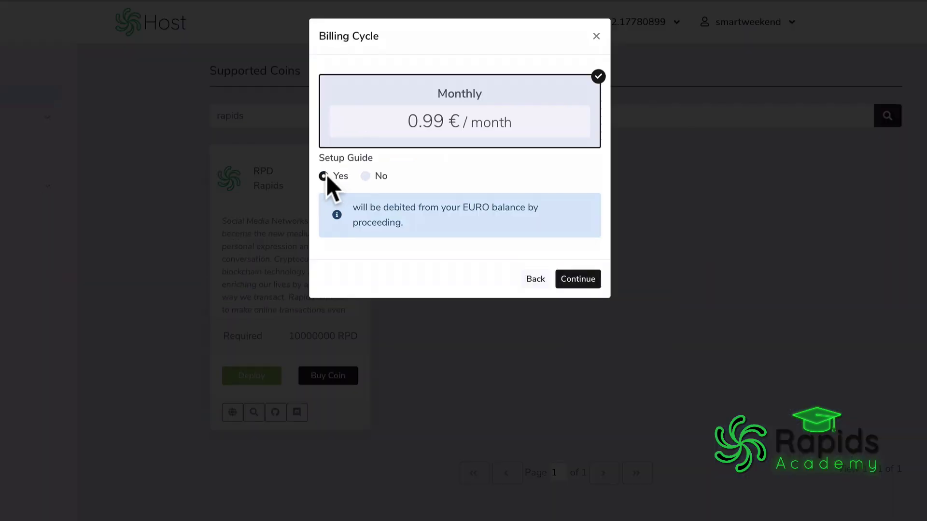
left_click(592, 281)
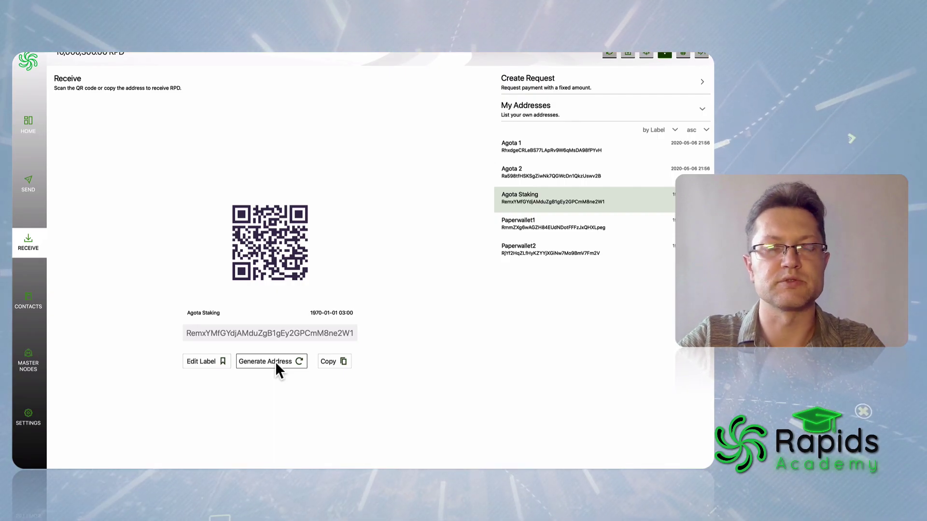
Generate a new receive address, unlocking the wallet with its passphrase.
left_click(276, 364)
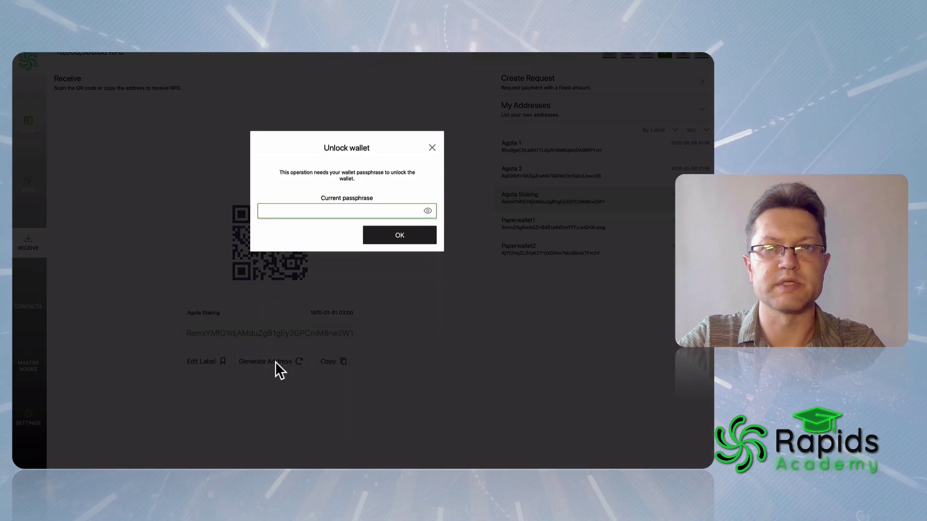
key("super+v")
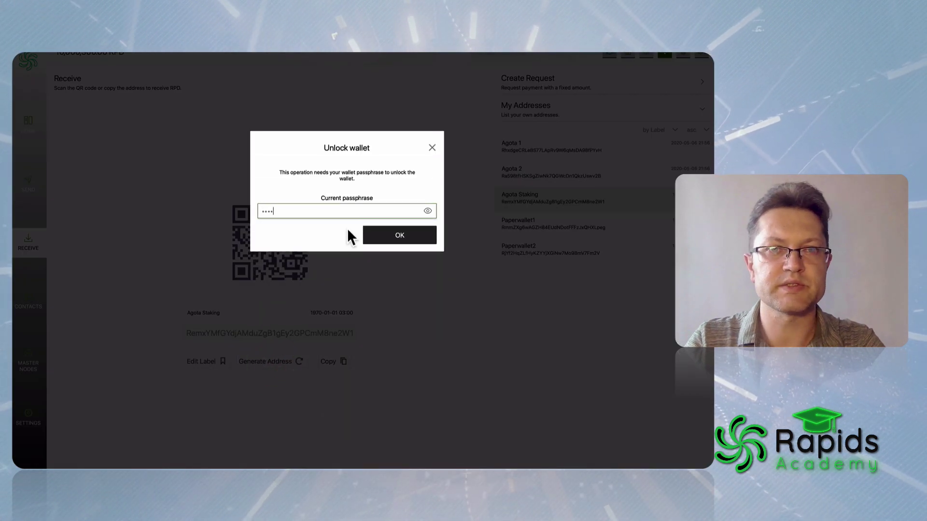
key("Return")
Label the new receive address SmartyMN.
left_click(210, 362)
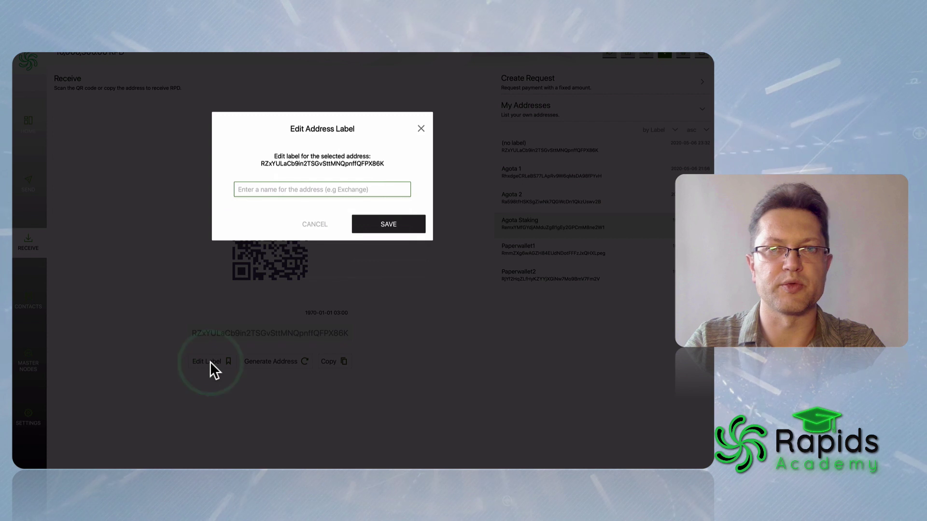
type("SmartyMN")
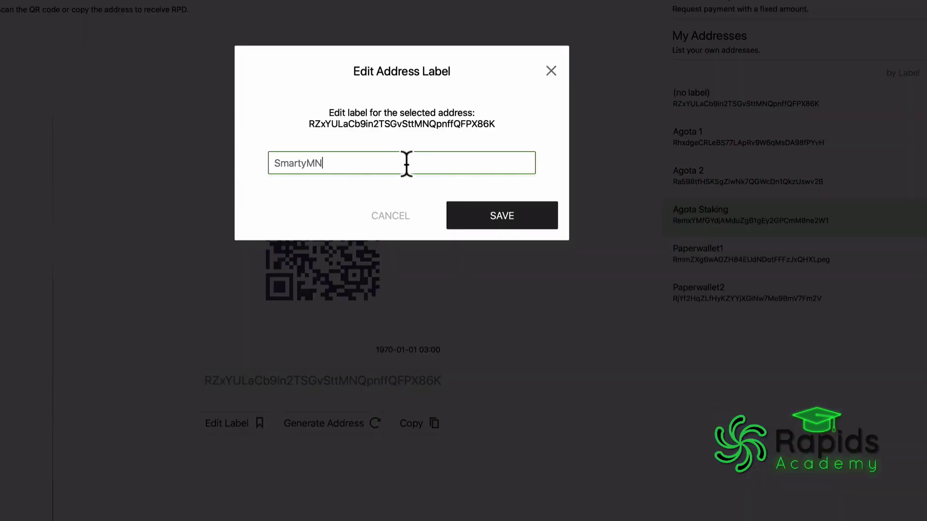
left_click(502, 212)
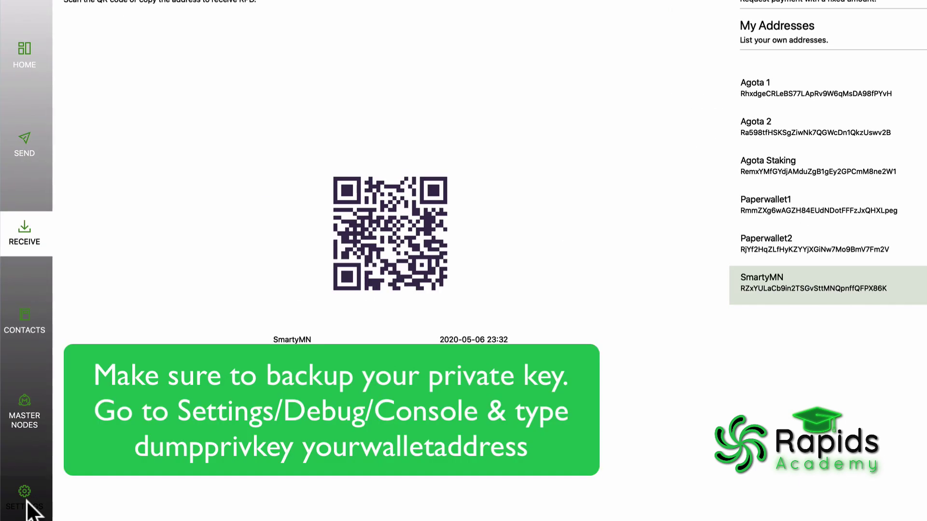
Run dumpprivkey on the new address in the Debug console, then begin entering the Send amount.
left_click(27, 505)
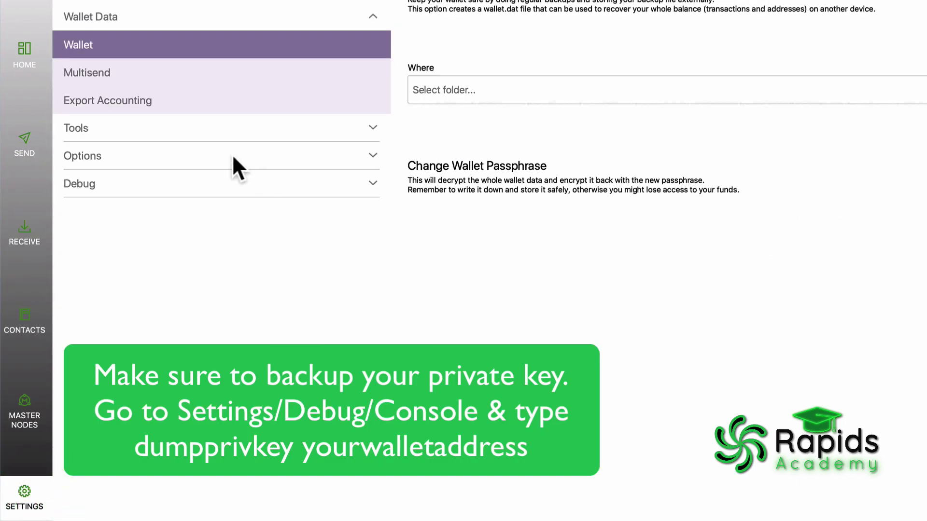
left_click(152, 186)
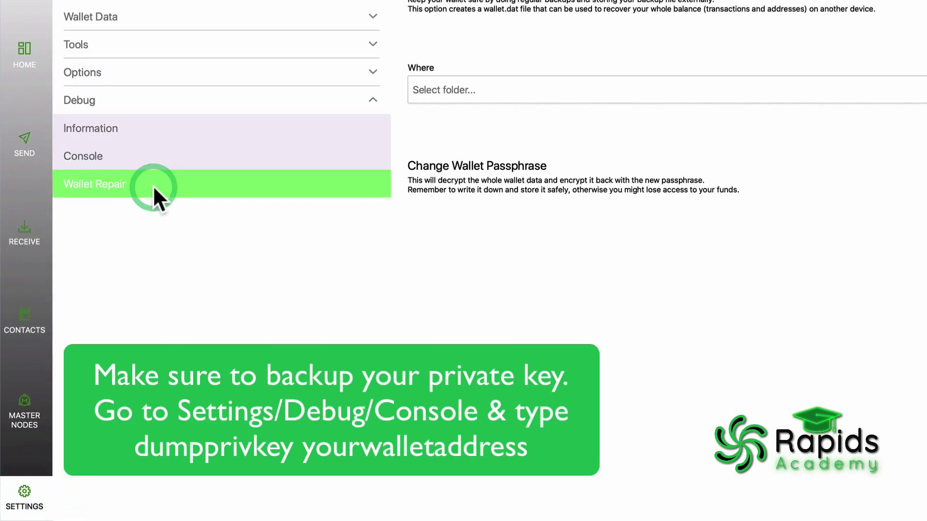
left_click(142, 153)
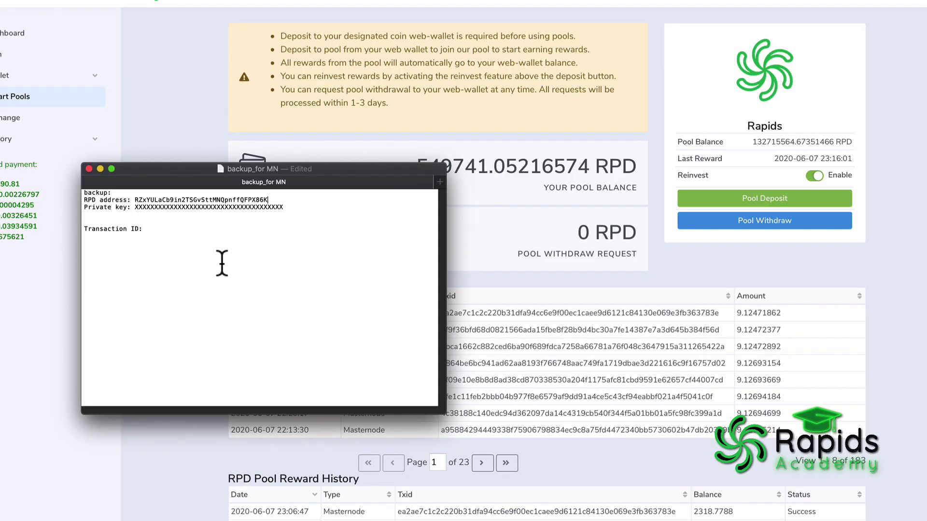
type("pprivk")
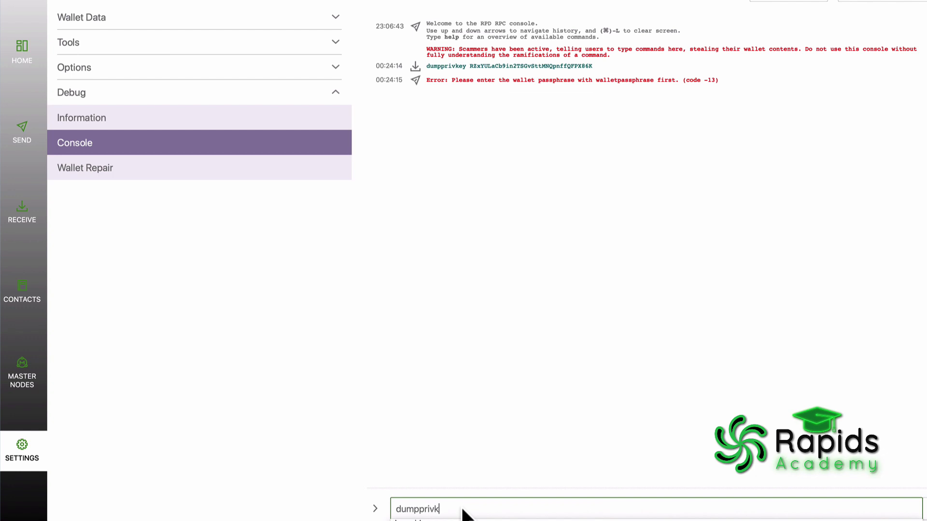
type("ey")
type("RZxYULaCb9in2TSGvSttMNQpnffQFPX86K")
key("Return")
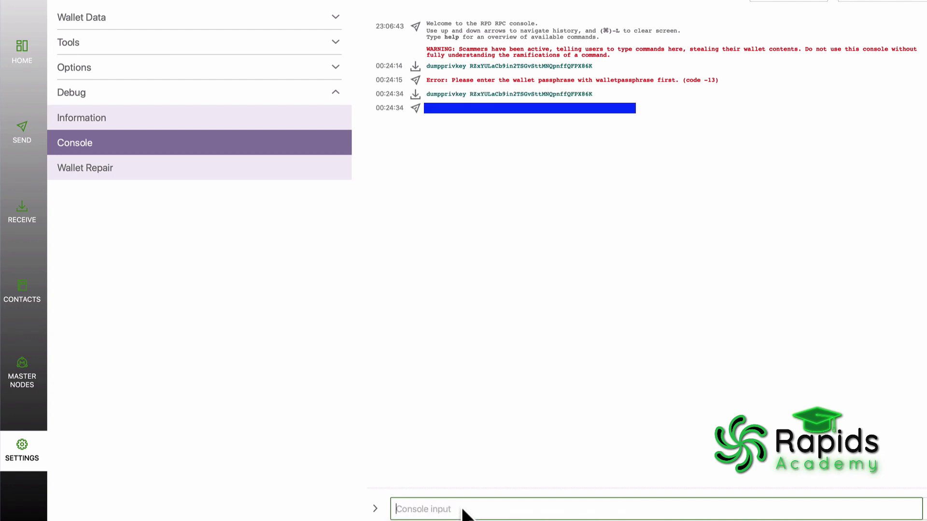
type("0000000")
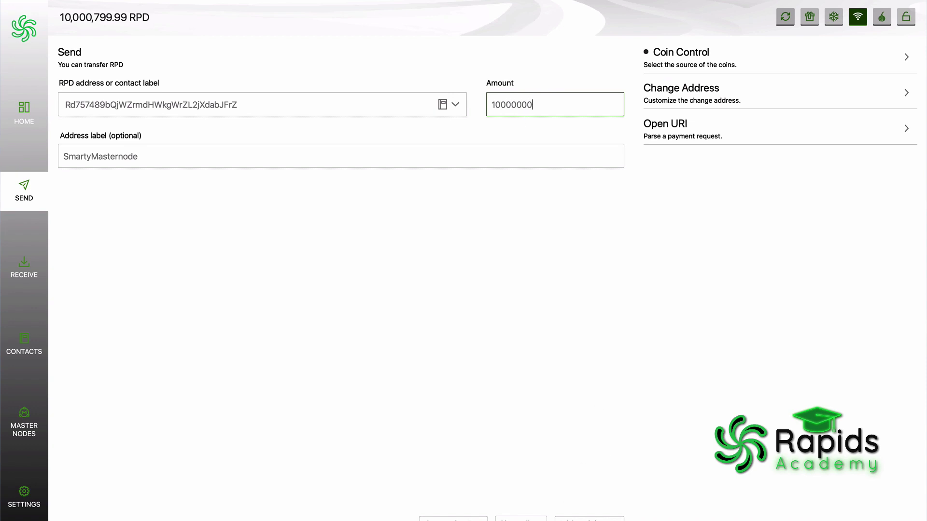
Send the 10000000 RPD collateral payment to the masternode address.
key("Return")
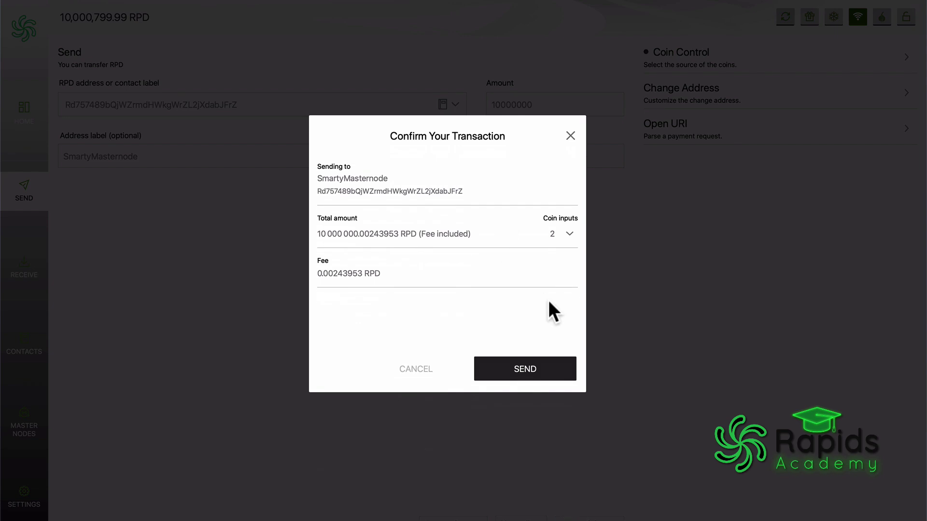
left_click(532, 367)
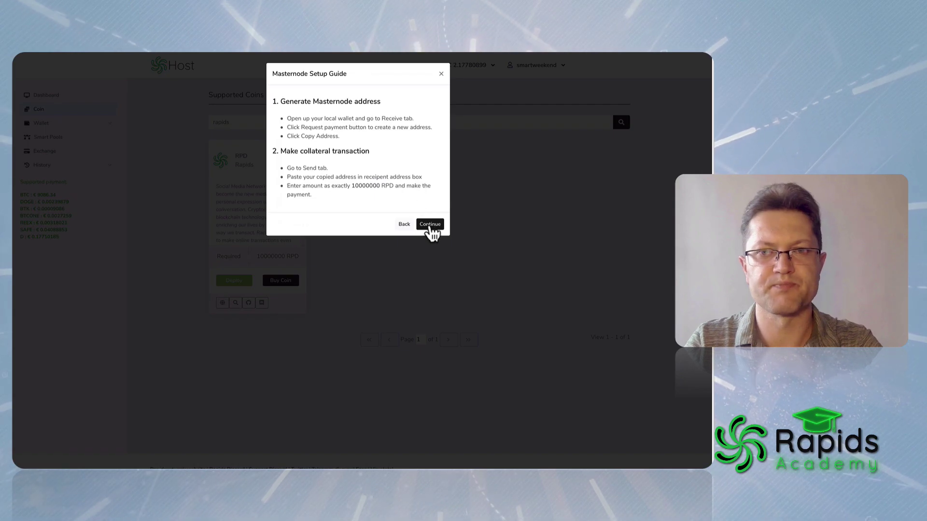
left_click(429, 224)
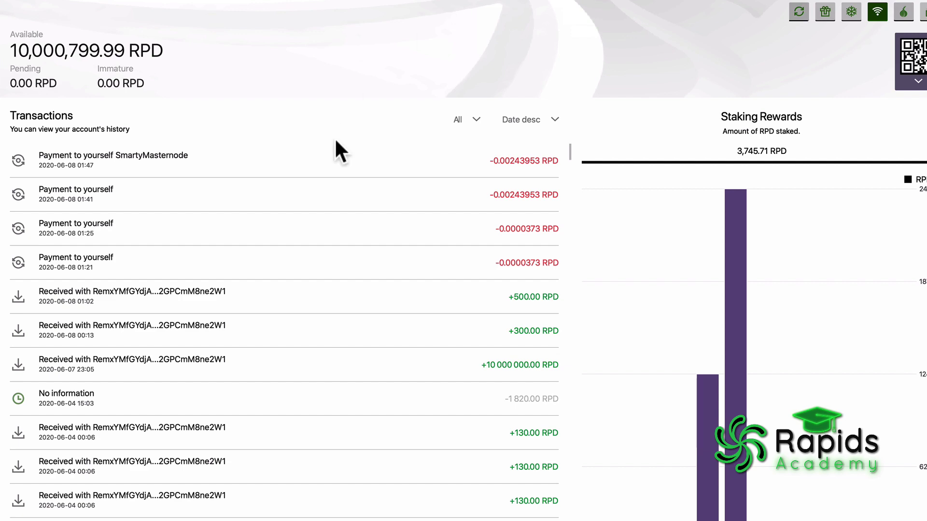
Copy the transaction ID from the latest SmartyMasternode self-payment's details.
left_click(338, 164)
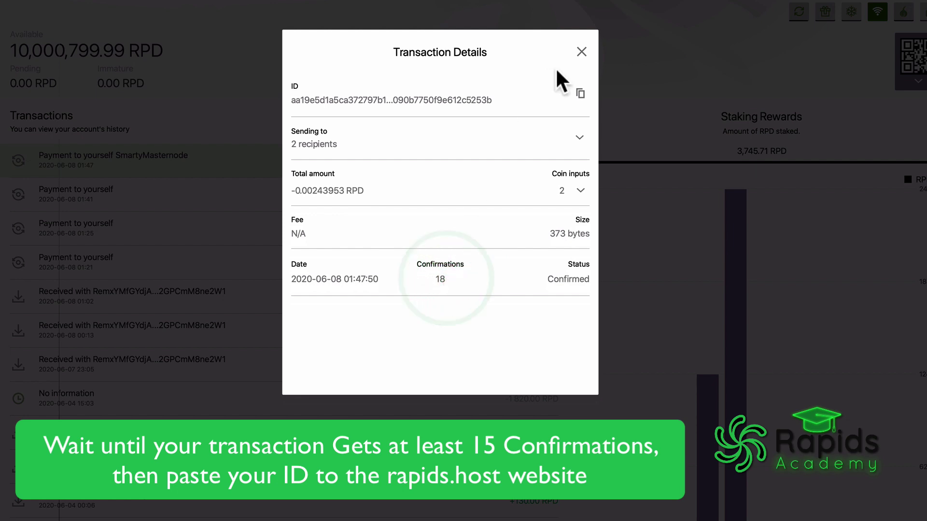
left_click(580, 92)
left_click(577, 48)
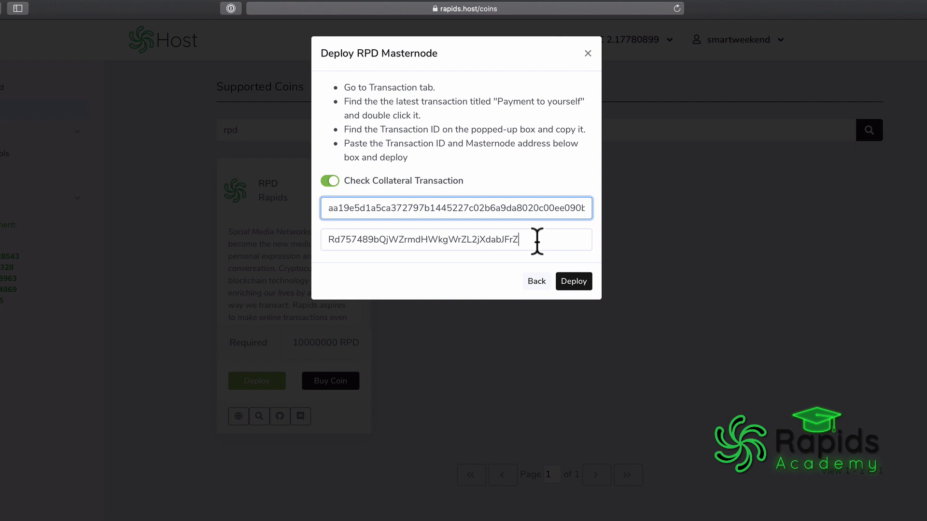
Deploy the RPD masternode with the pasted transaction ID and address, then copy its masternode line.
left_click(537, 242)
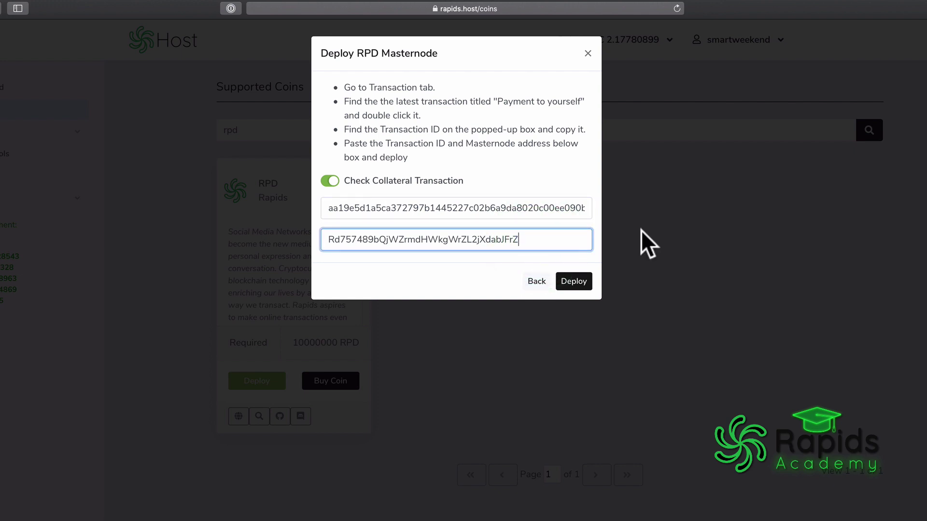
left_click(576, 282)
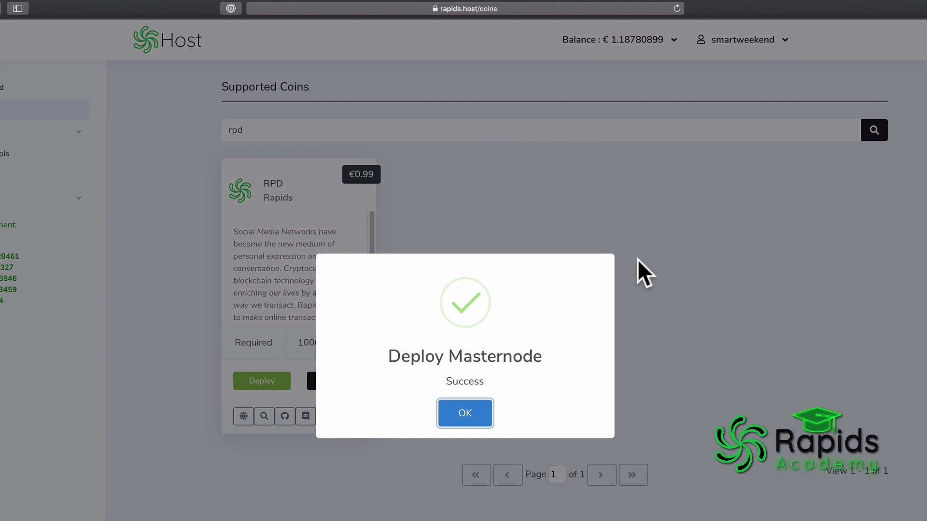
left_click(469, 414)
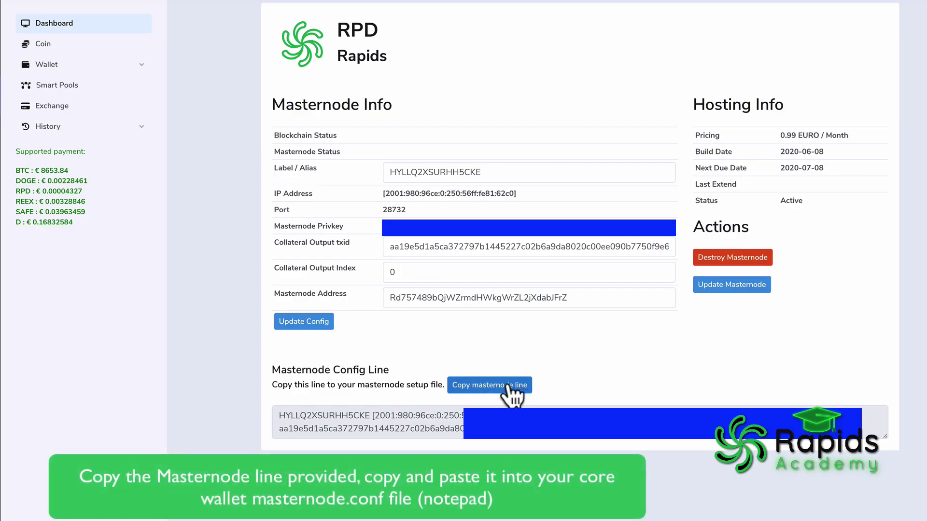
left_click(508, 384)
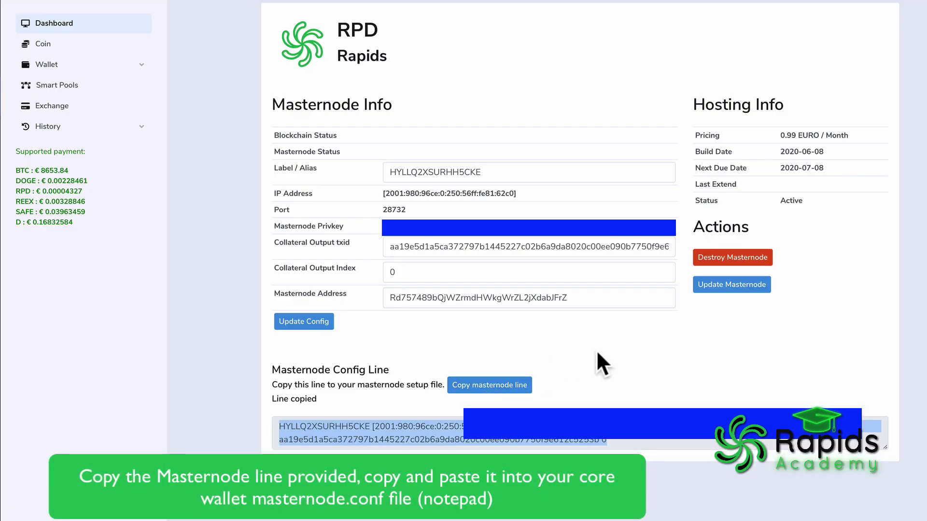
Paste the masternode line into masternode.conf from the wallet data folder, then quit the wallet.
left_click(243, 149)
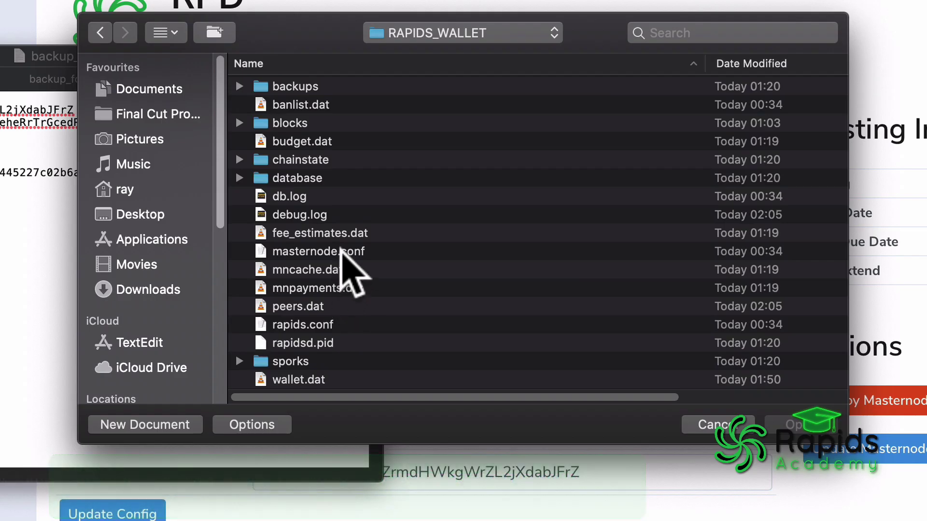
left_click(345, 252)
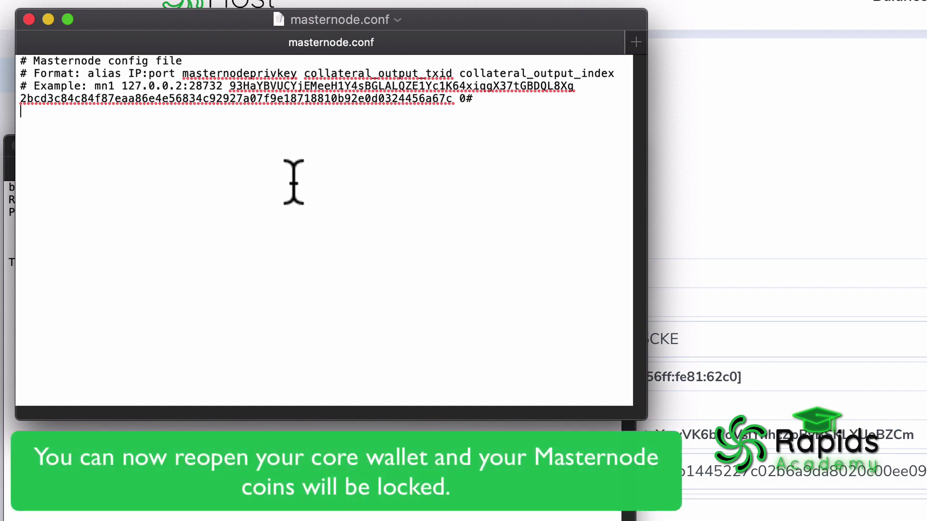
key("super+v")
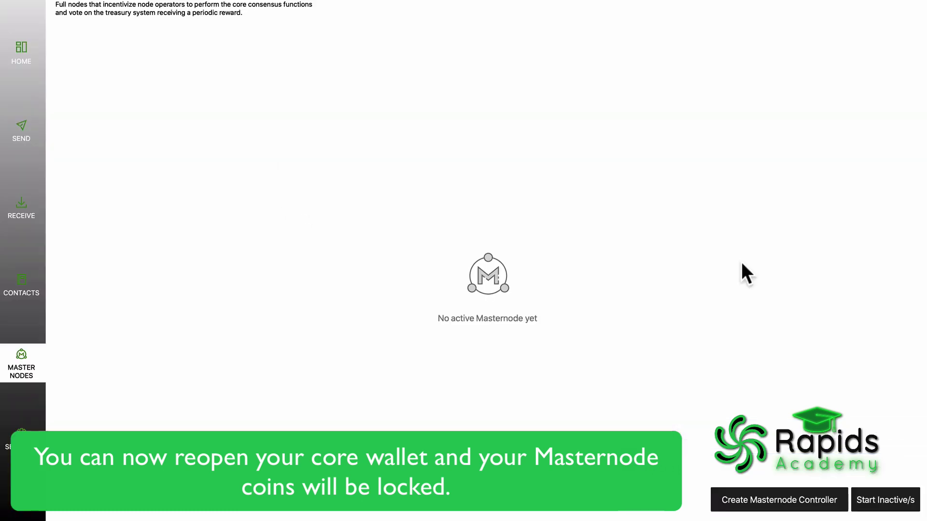
key("super+q")
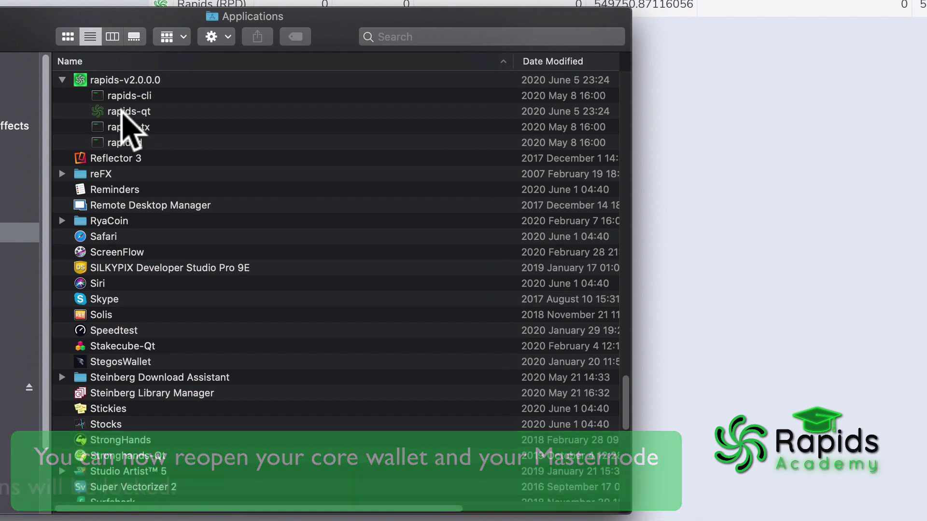
Relaunch rapids-qt from Applications and view the new masternode on the Masternodes page.
double_click(123, 111)
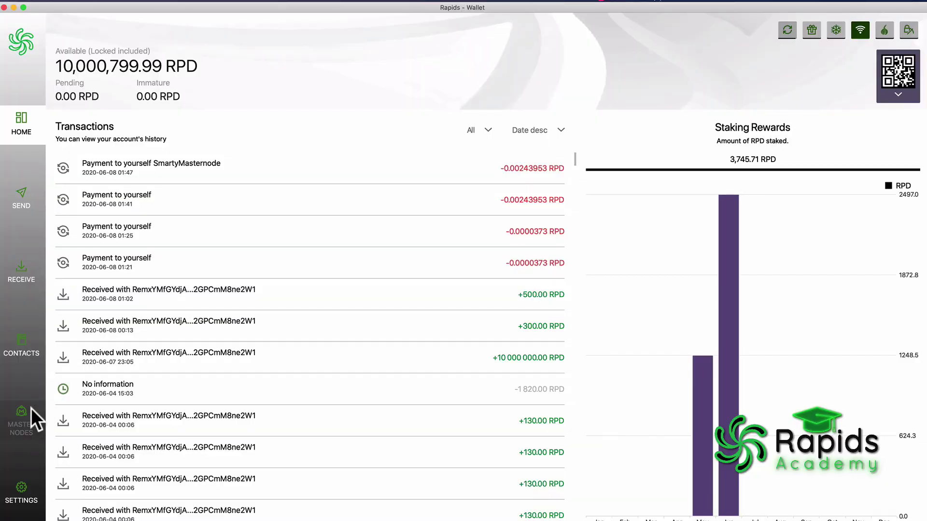
left_click(30, 407)
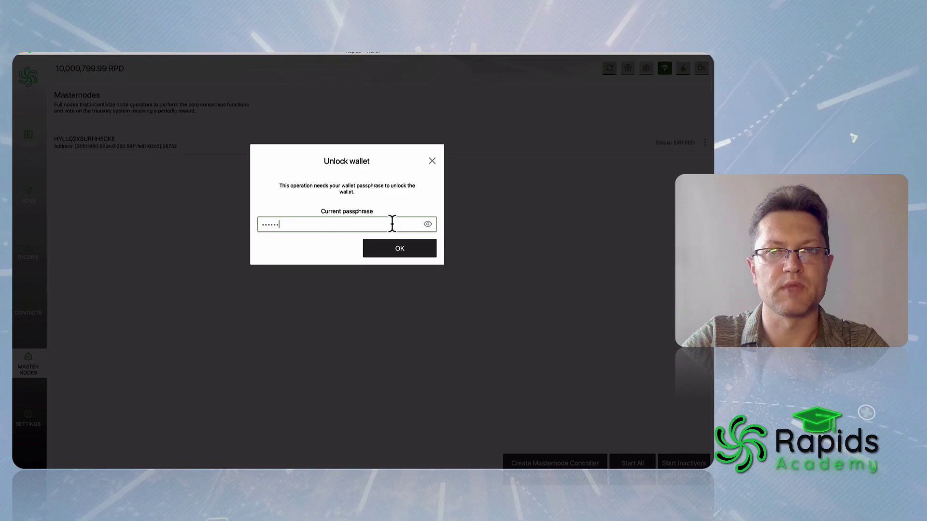
Start the new masternode, unlocking the wallet with its passphrase, so its status reads ACTIVE.
key("Return")
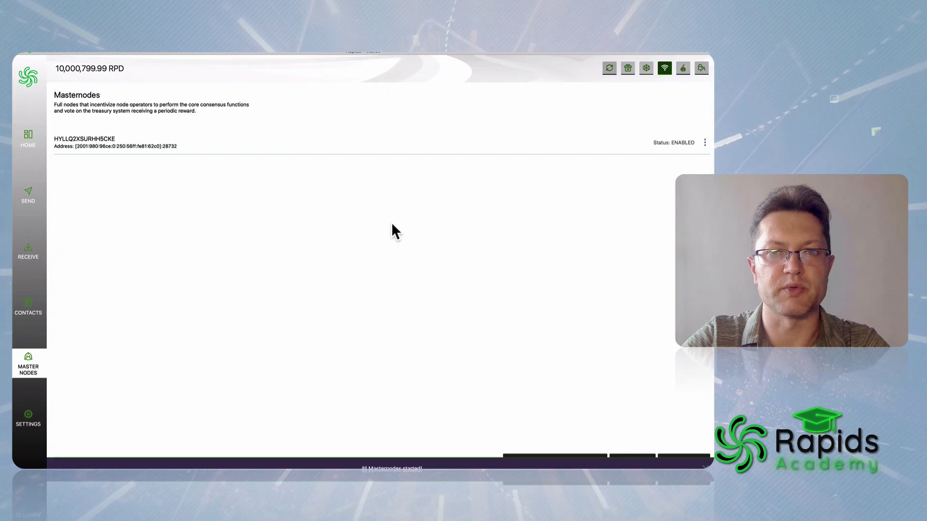
left_click(664, 141)
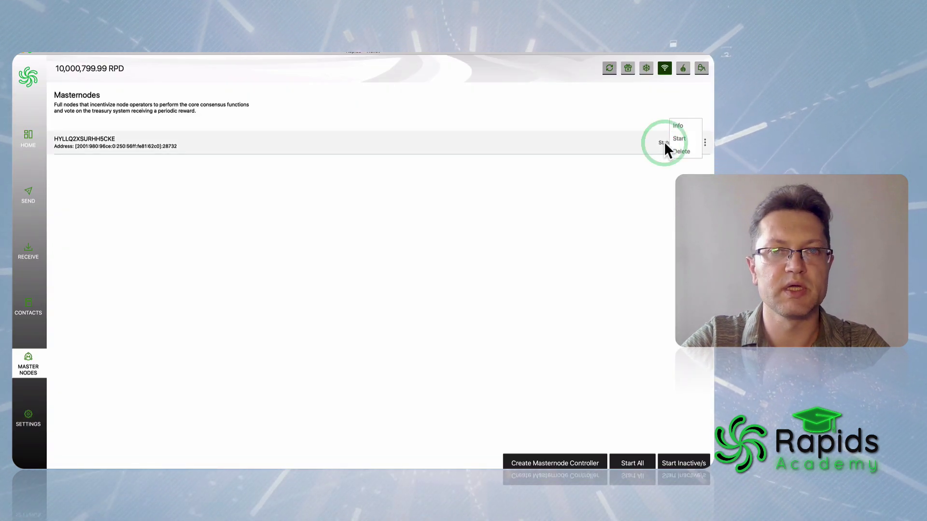
type("•••••••••••••••")
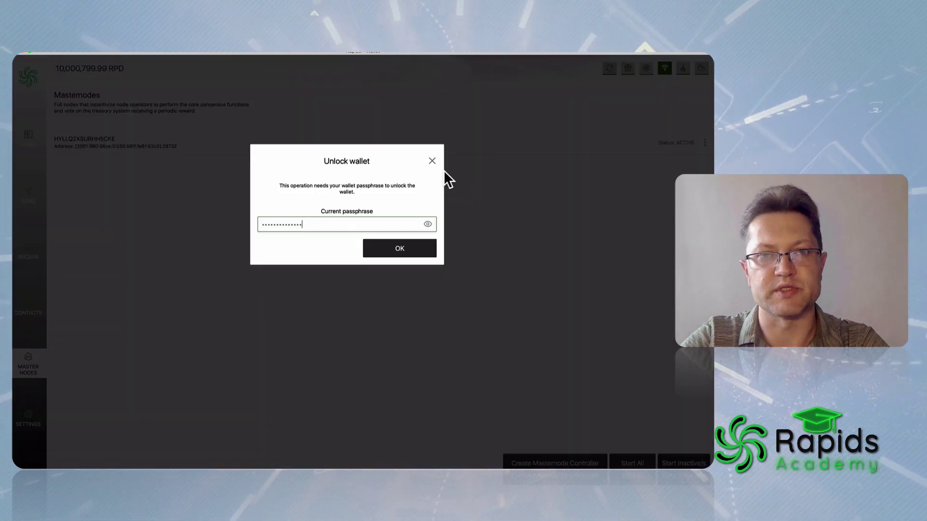
key("Return")
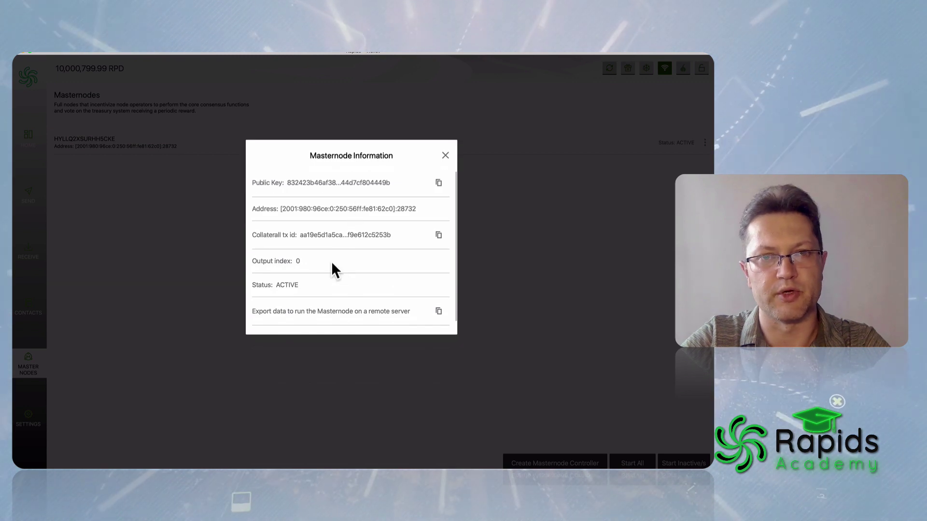
left_click(445, 155)
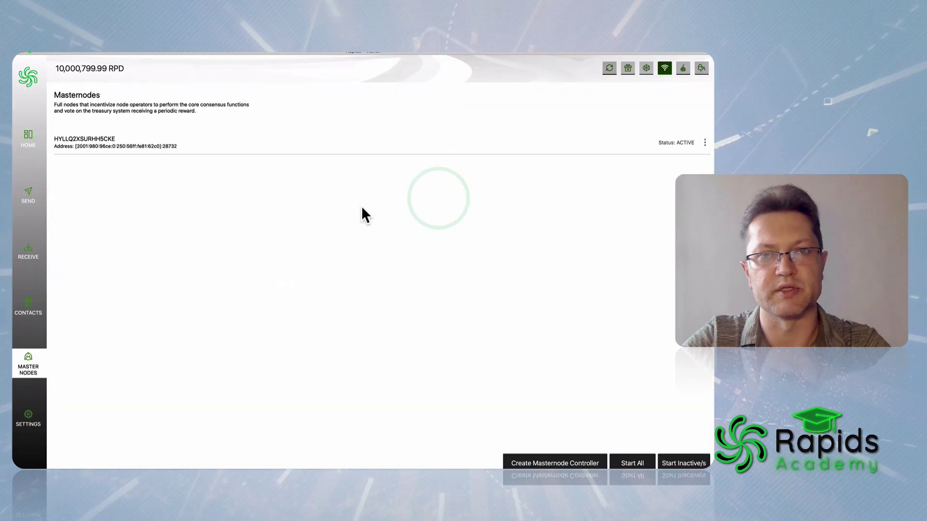